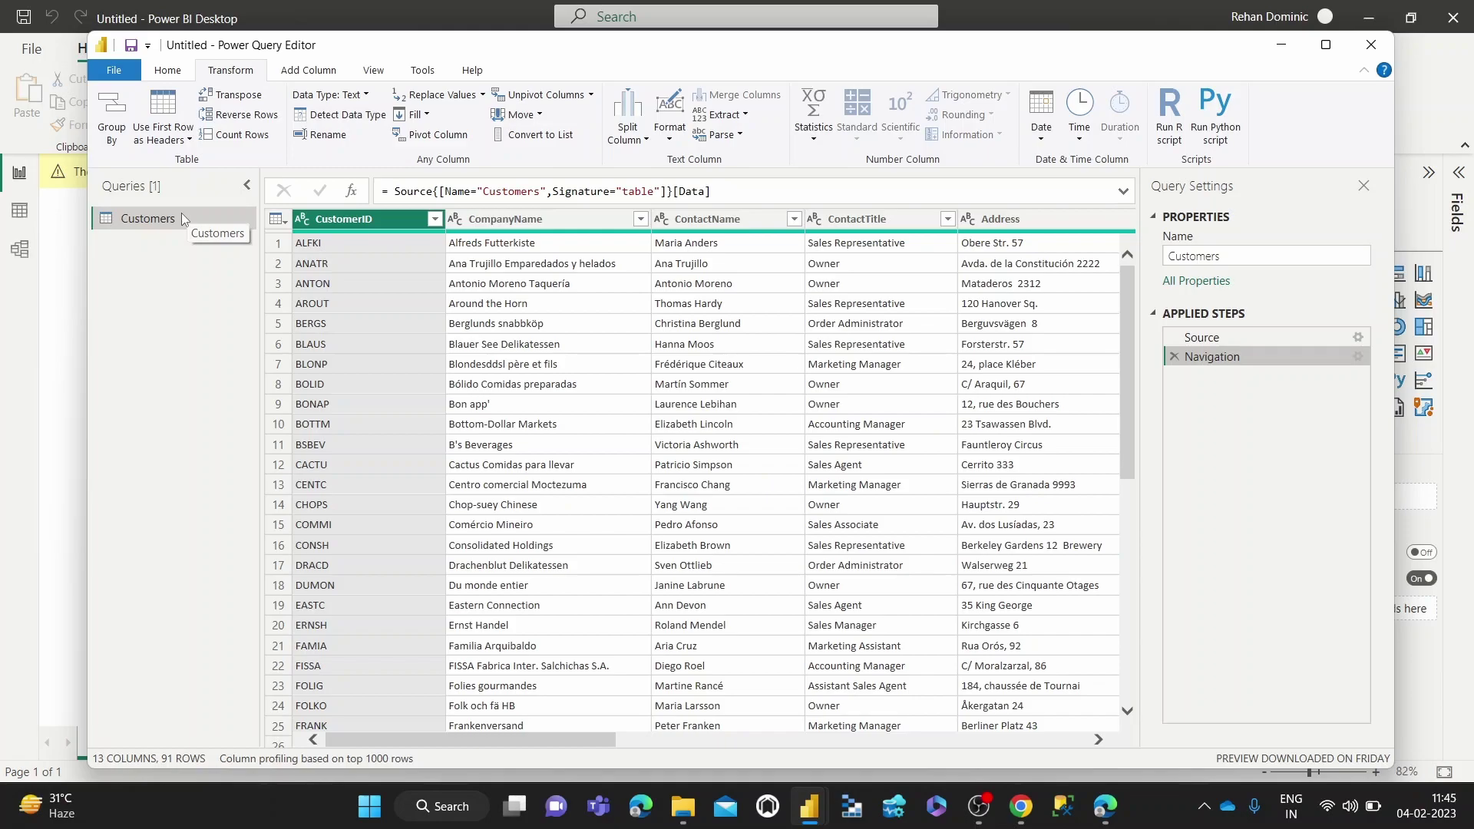
pyautogui.moveTo(490, 741)
pyautogui.mouseDown()
pyautogui.moveTo(851, 737)
pyautogui.moveTo(341, 743)
pyautogui.mouseUp()
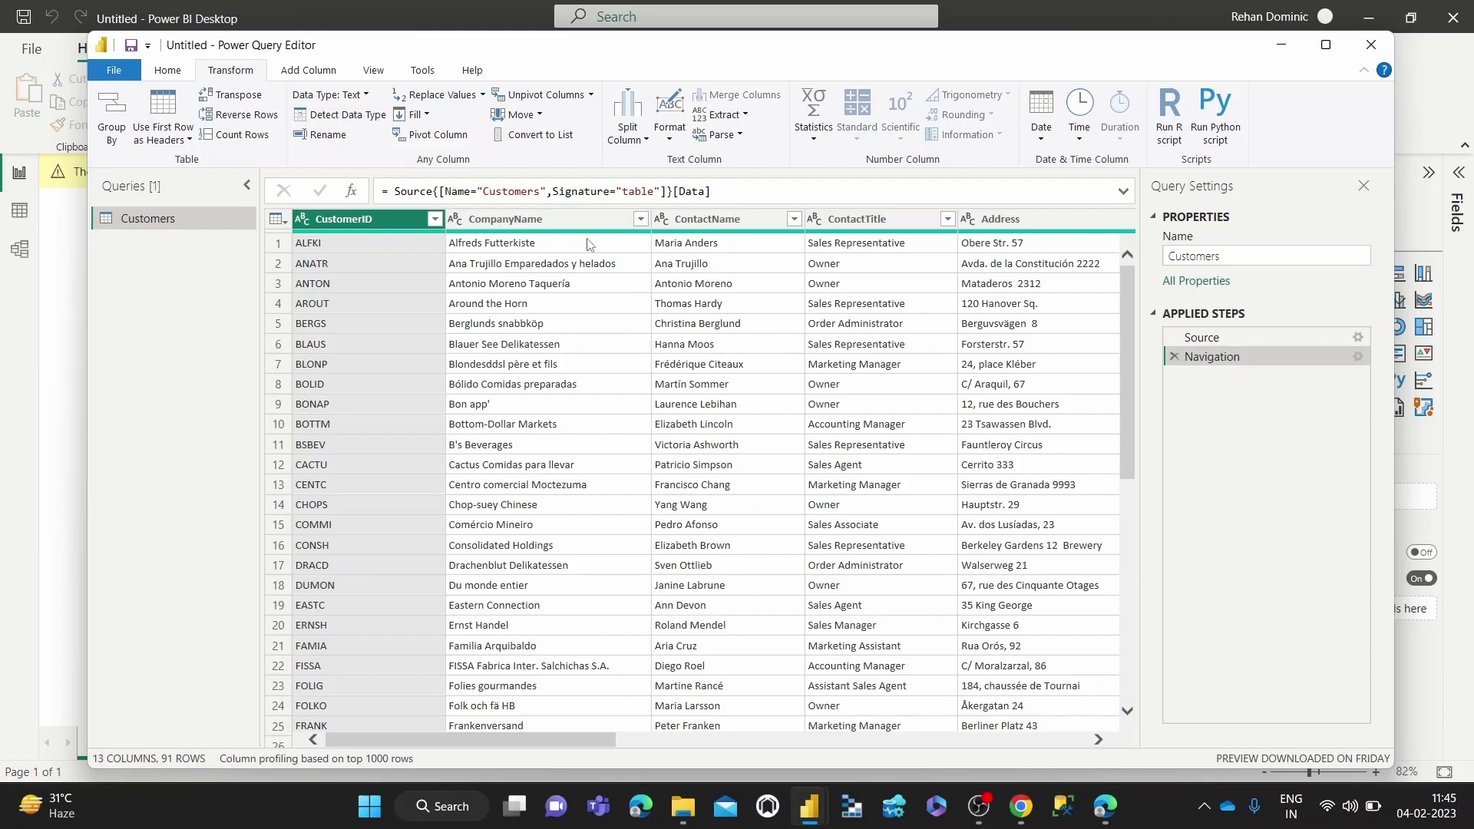
# Move between the Home and Transform ribbons, then select the ContactTitle column of Customers.
pyautogui.click(168, 70)
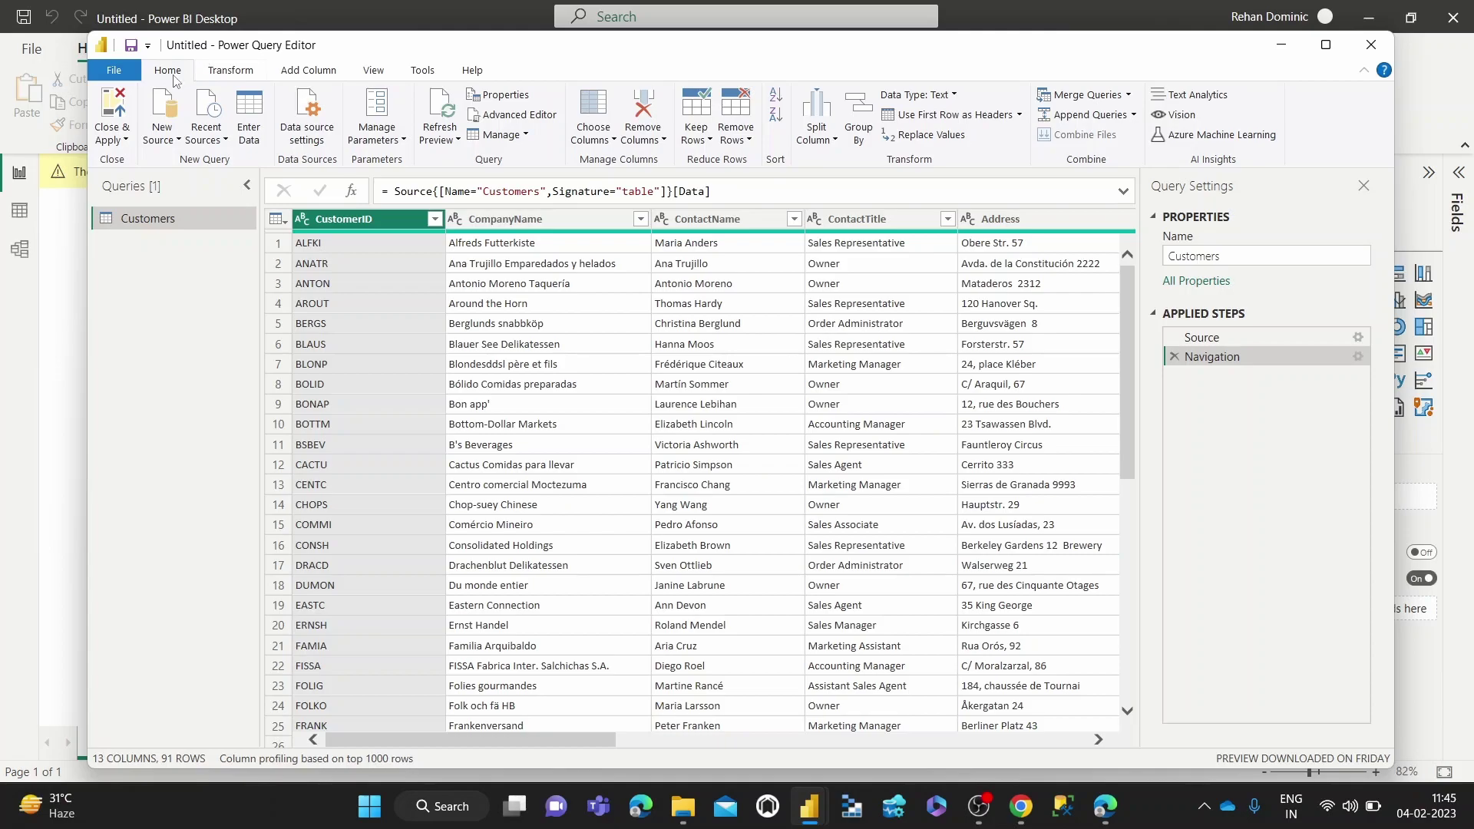
pyautogui.click(230, 71)
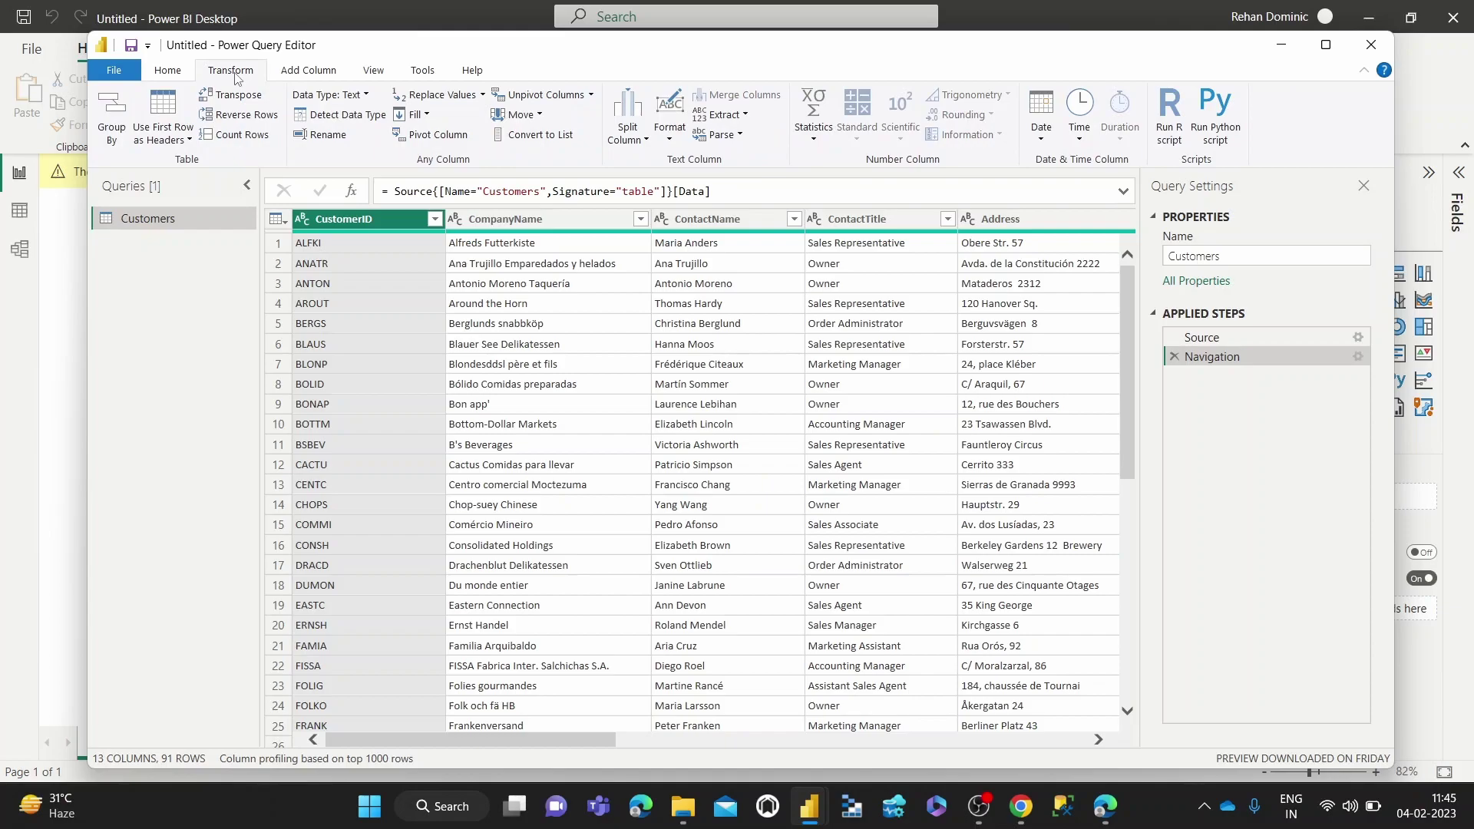
pyautogui.click(166, 71)
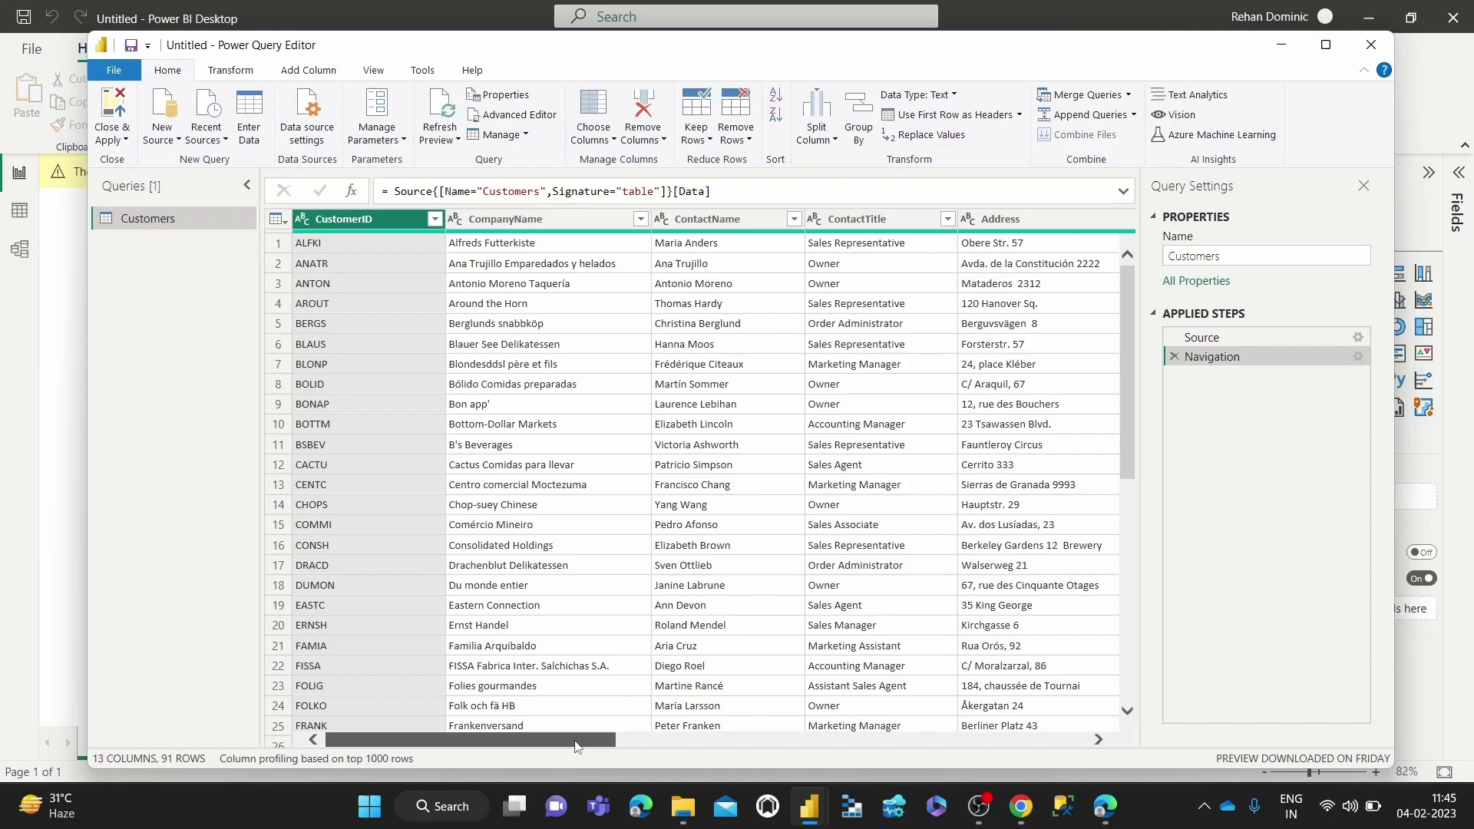
pyautogui.moveTo(574, 741); pyautogui.dragTo(605, 742)
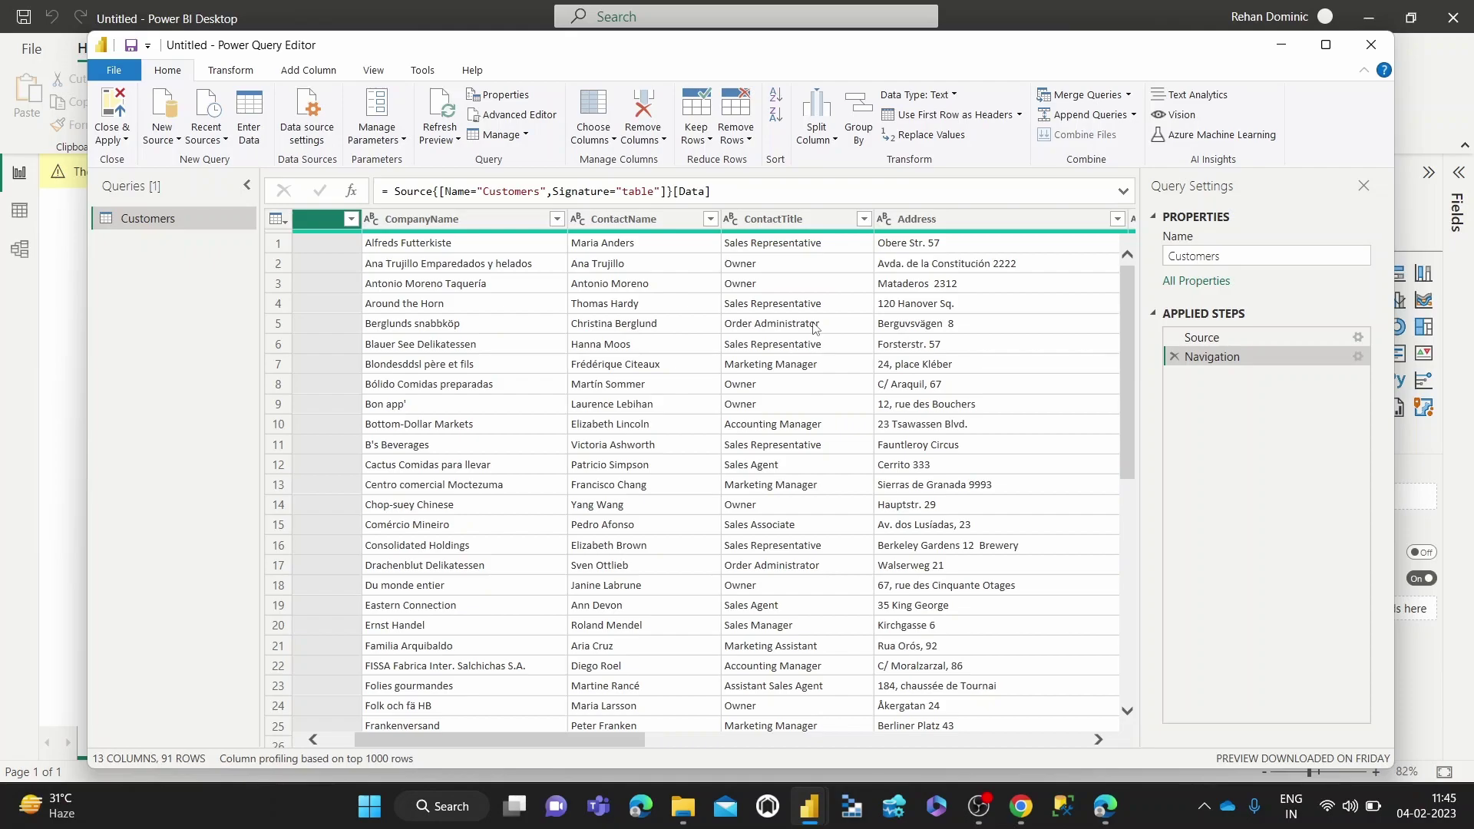
pyautogui.click(776, 218)
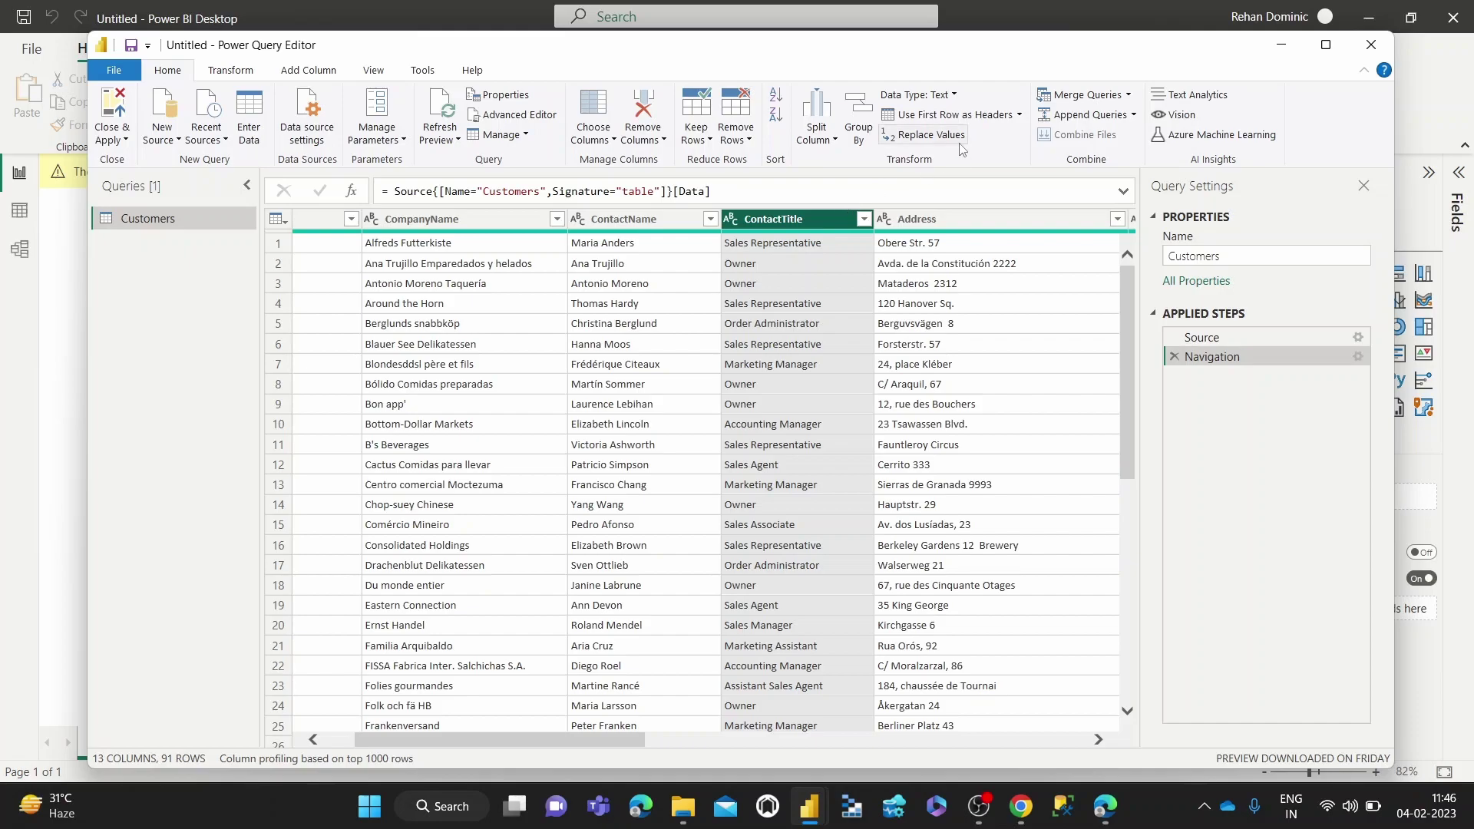
# Use Replace Values to change 'Sales Representative' to 'Sales Manager' in ContactTitle.
pyautogui.click(931, 134)
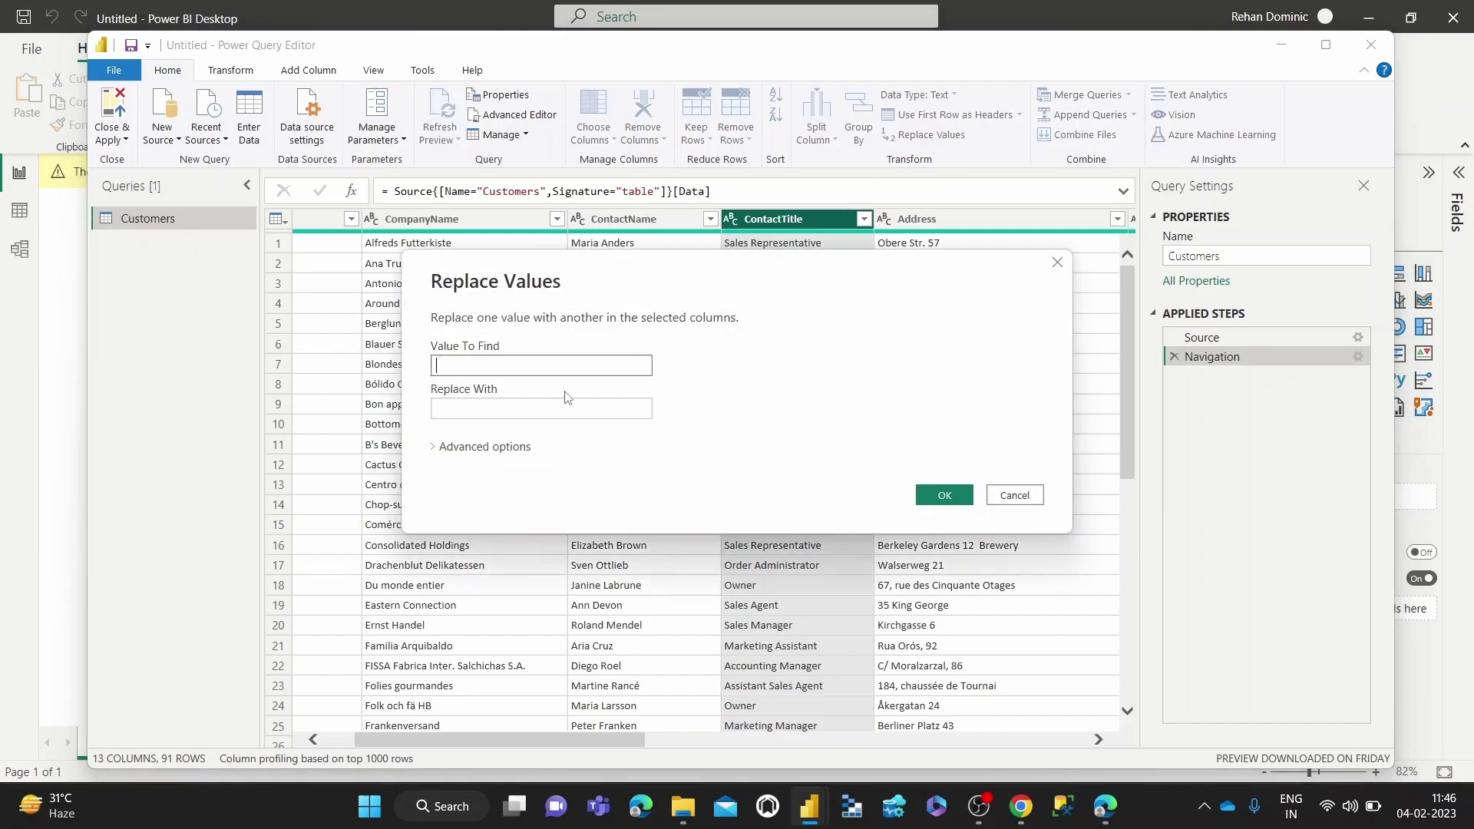
pyautogui.write('Sales Rep')
pyautogui.write('resentati')
pyautogui.write('ve')
pyautogui.click(542, 408)
pyautogui.write('Sale')
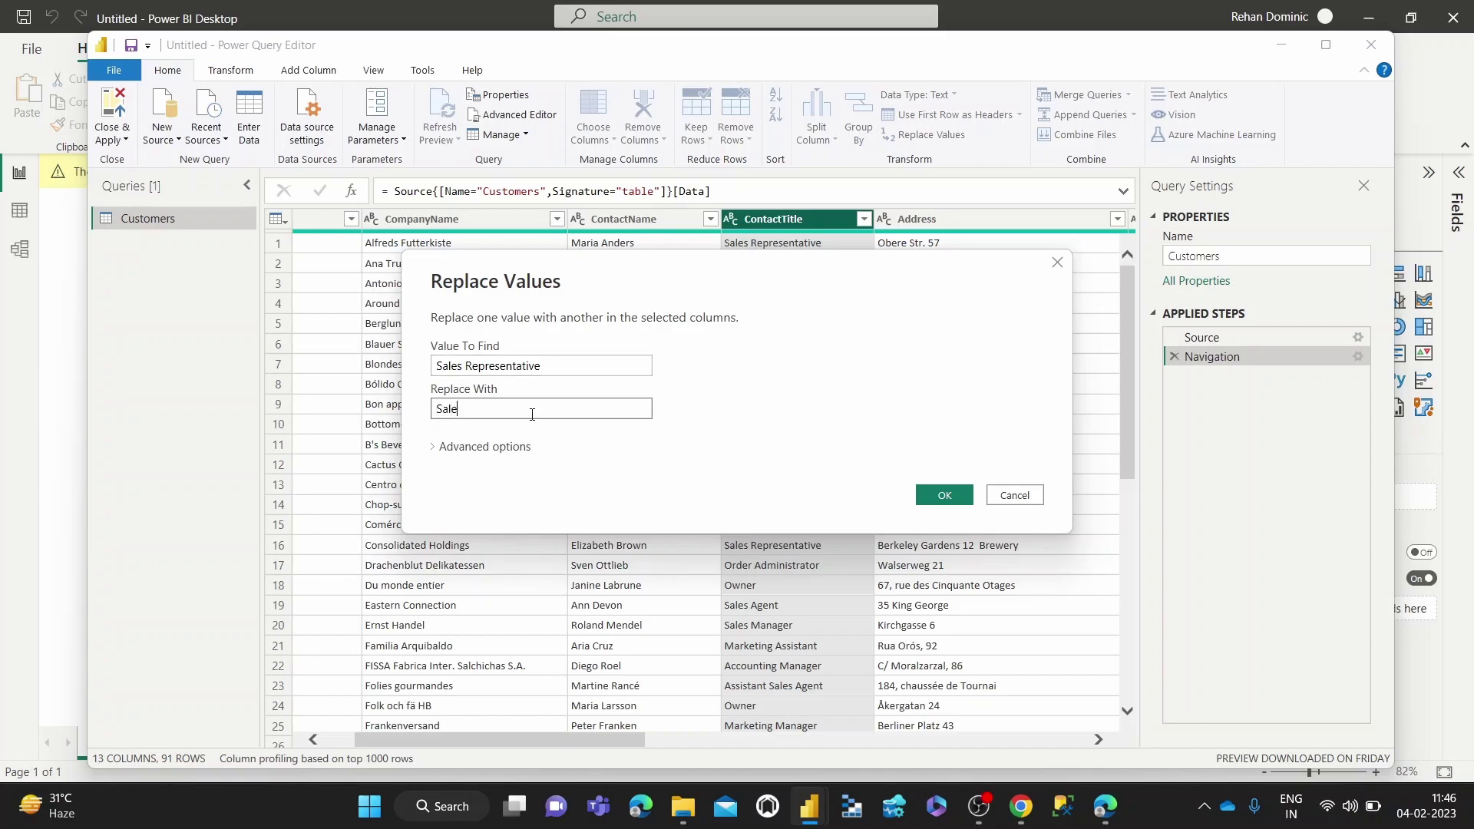
pyautogui.write('s Manager')
pyautogui.click(944, 496)
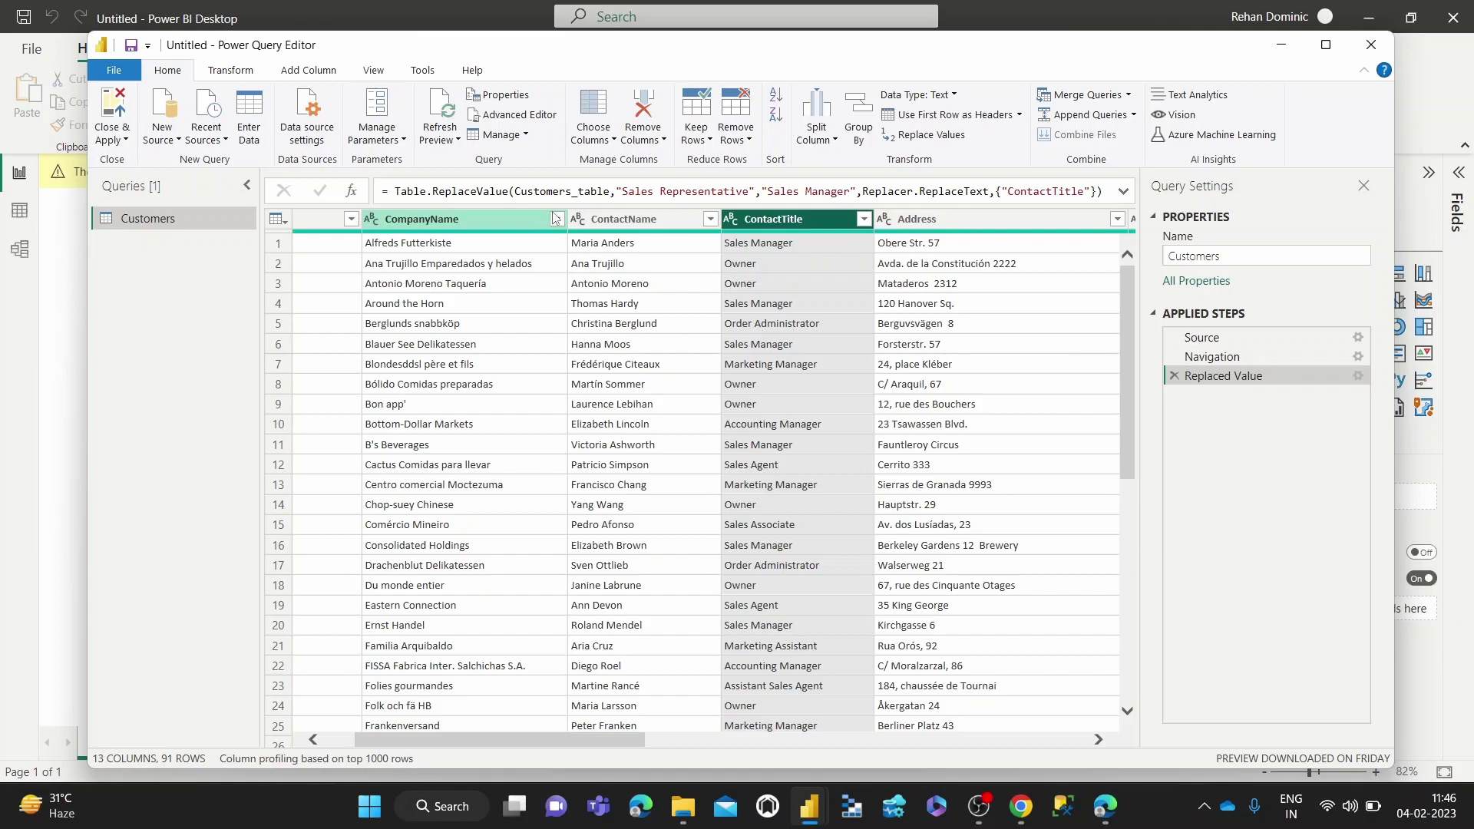
pyautogui.keyDown('ctrl'); pyautogui.click(968, 225); pyautogui.keyUp('ctrl')
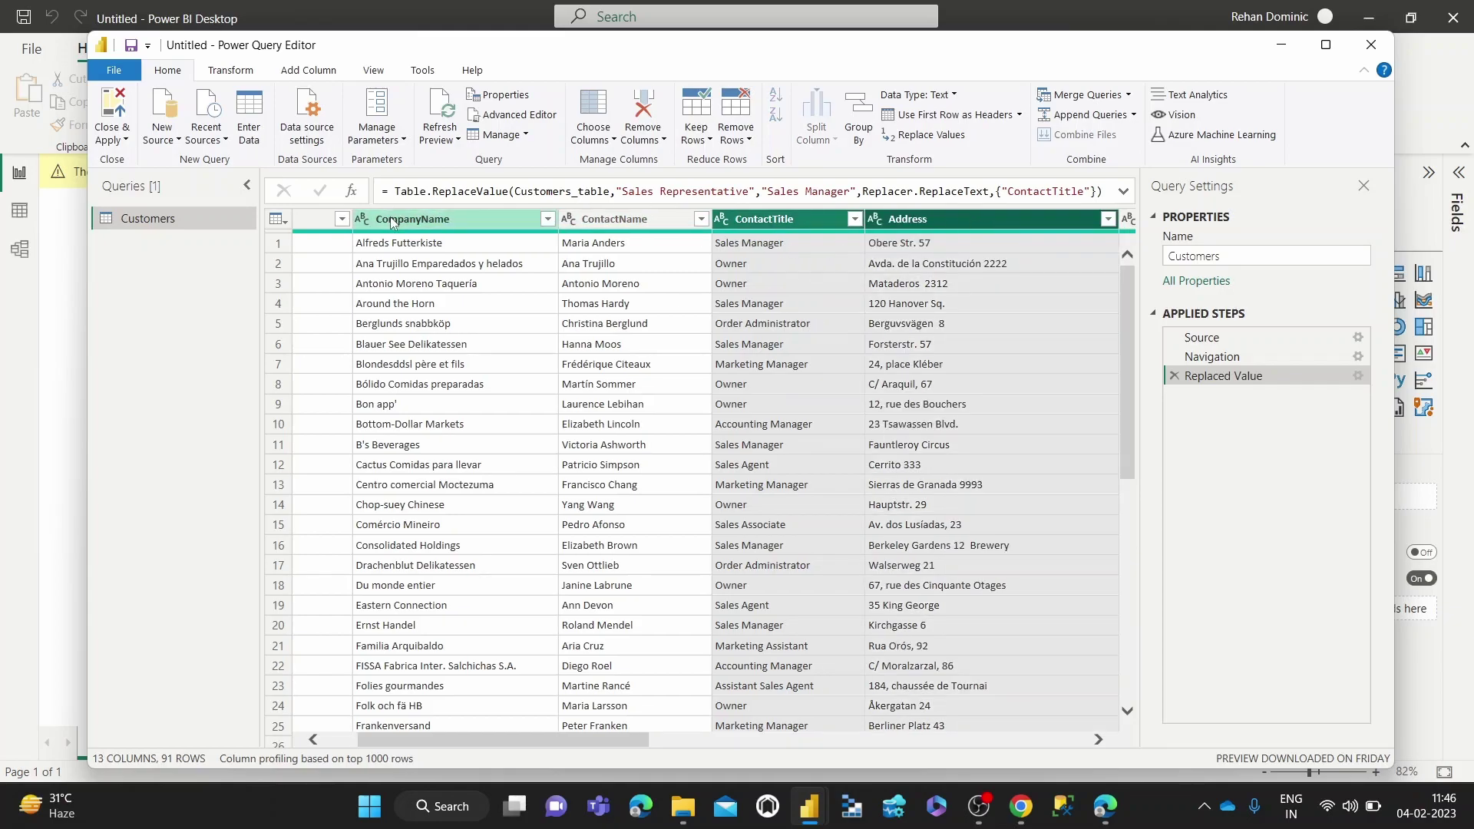
pyautogui.keyDown('shift'); pyautogui.click(421, 219); pyautogui.keyUp('shift')
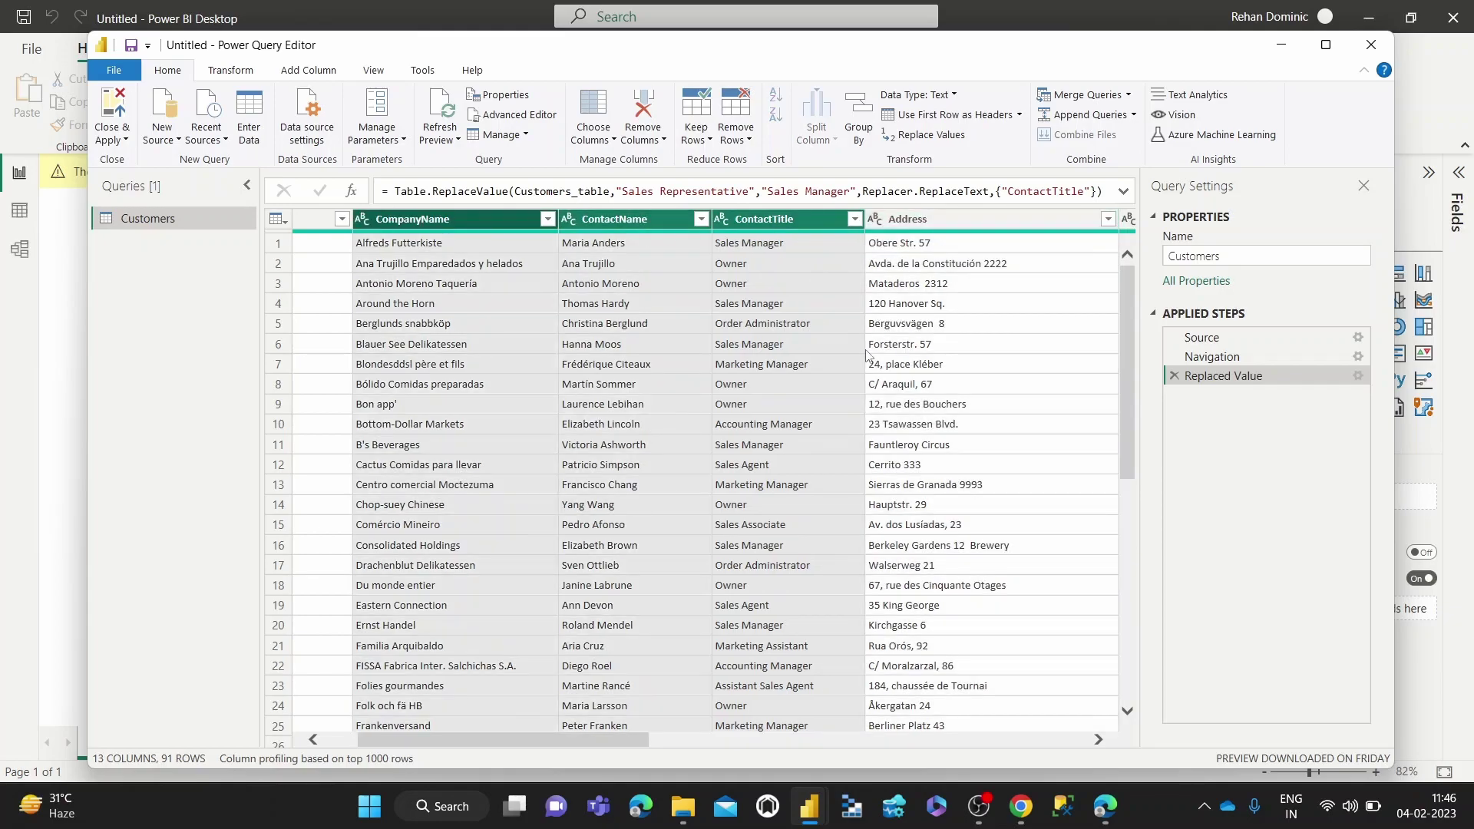
pyautogui.click(990, 224)
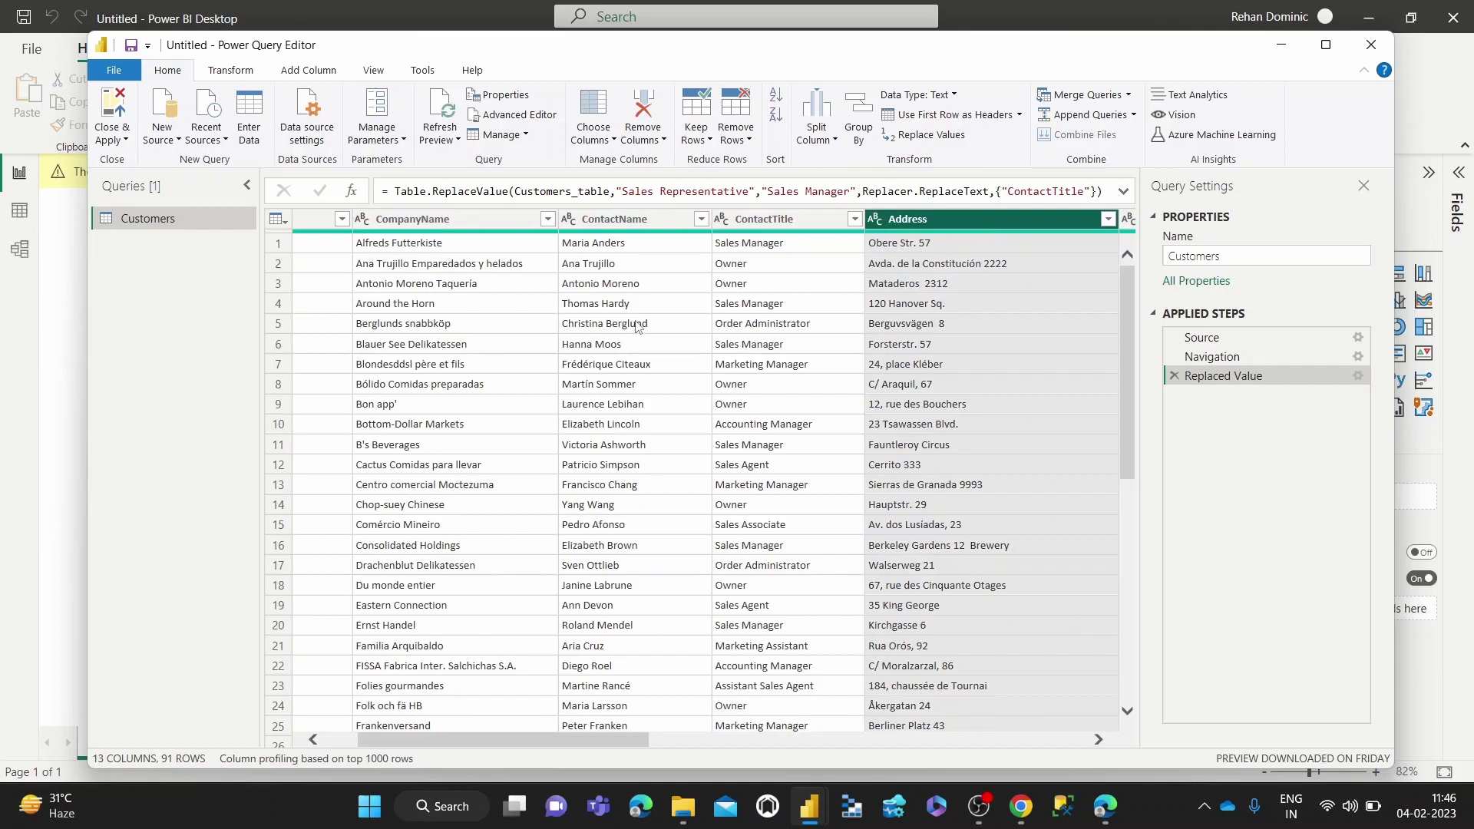